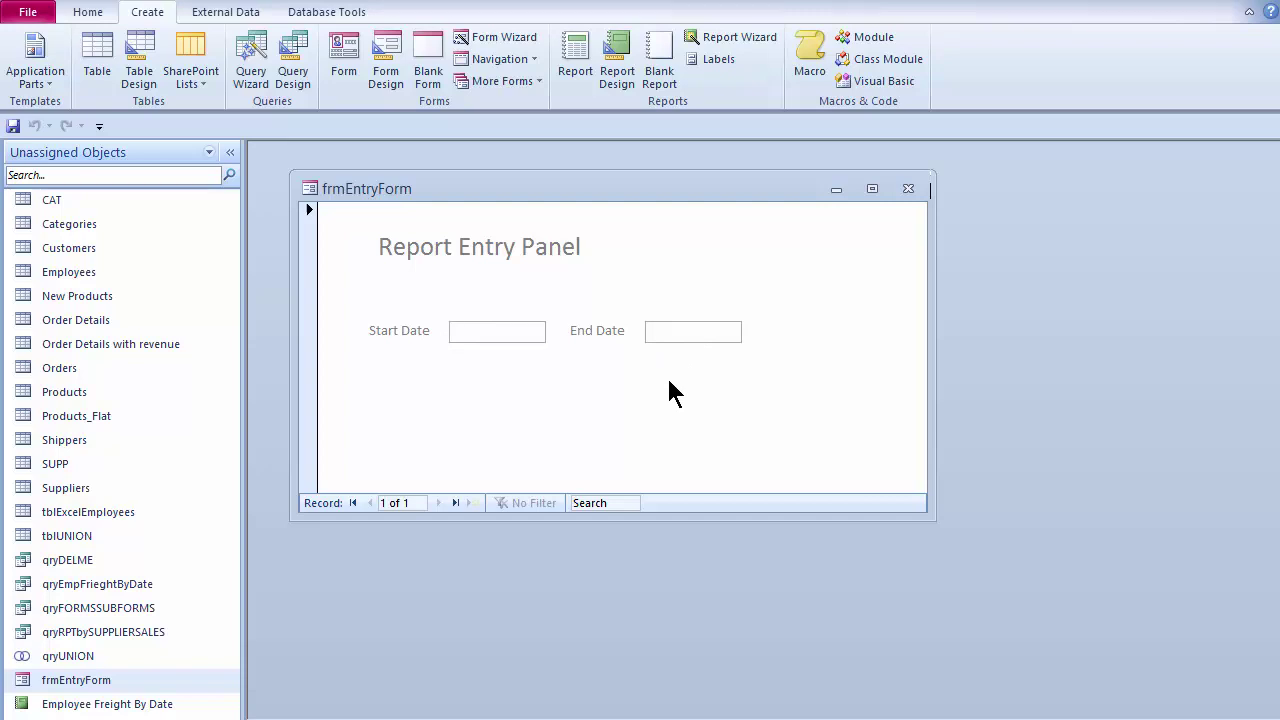
# Switch the entry form to Design View and place a command button below the date boxes
pyautogui.rightClick(614, 188)
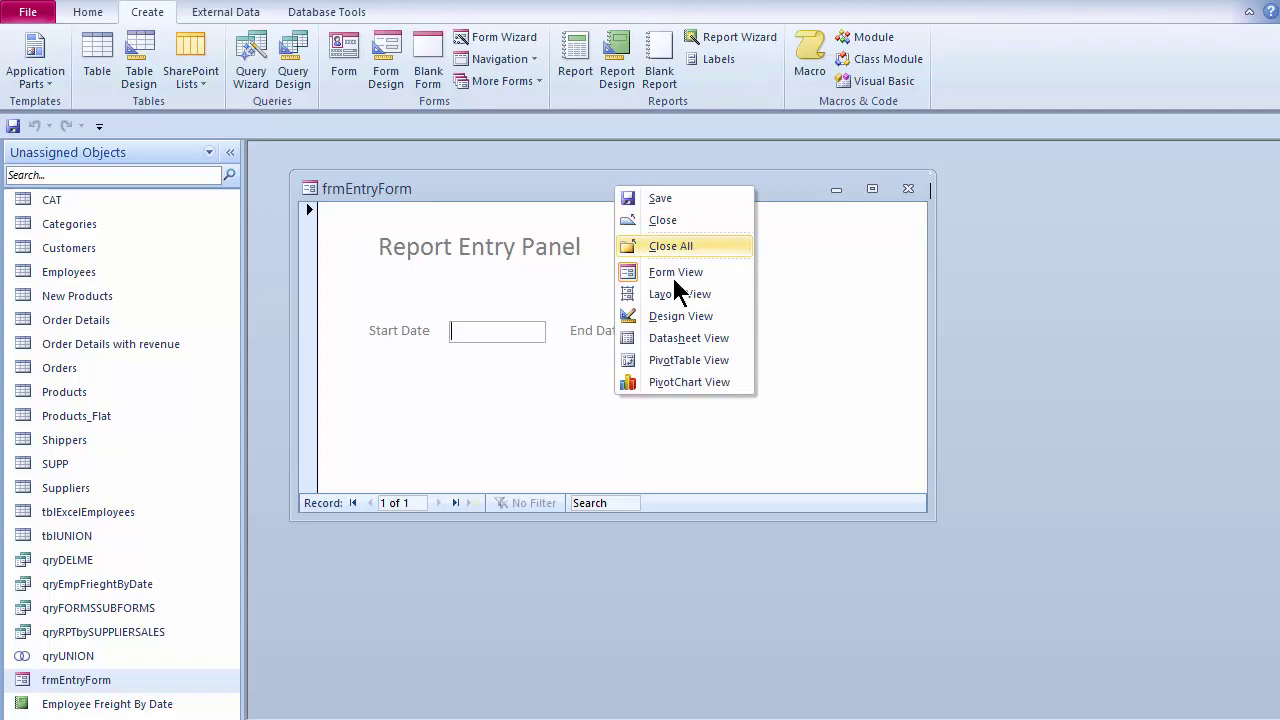
pyautogui.click(680, 316)
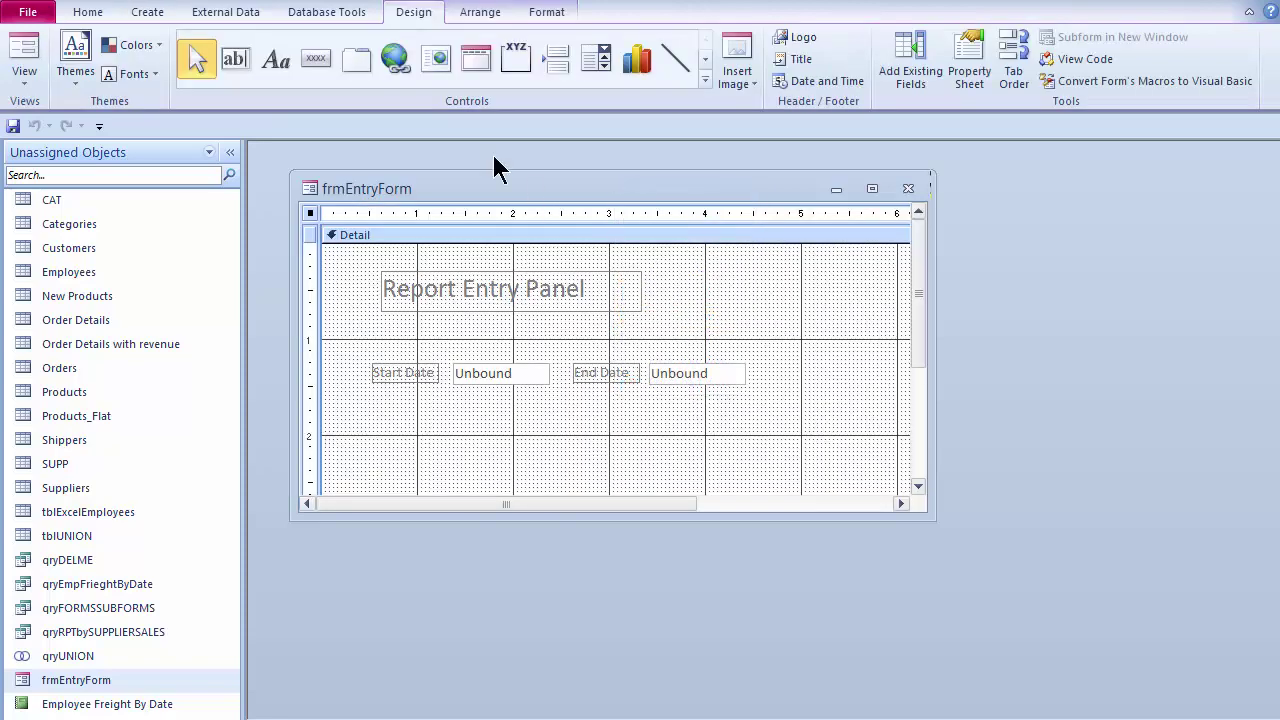
pyautogui.click(316, 55)
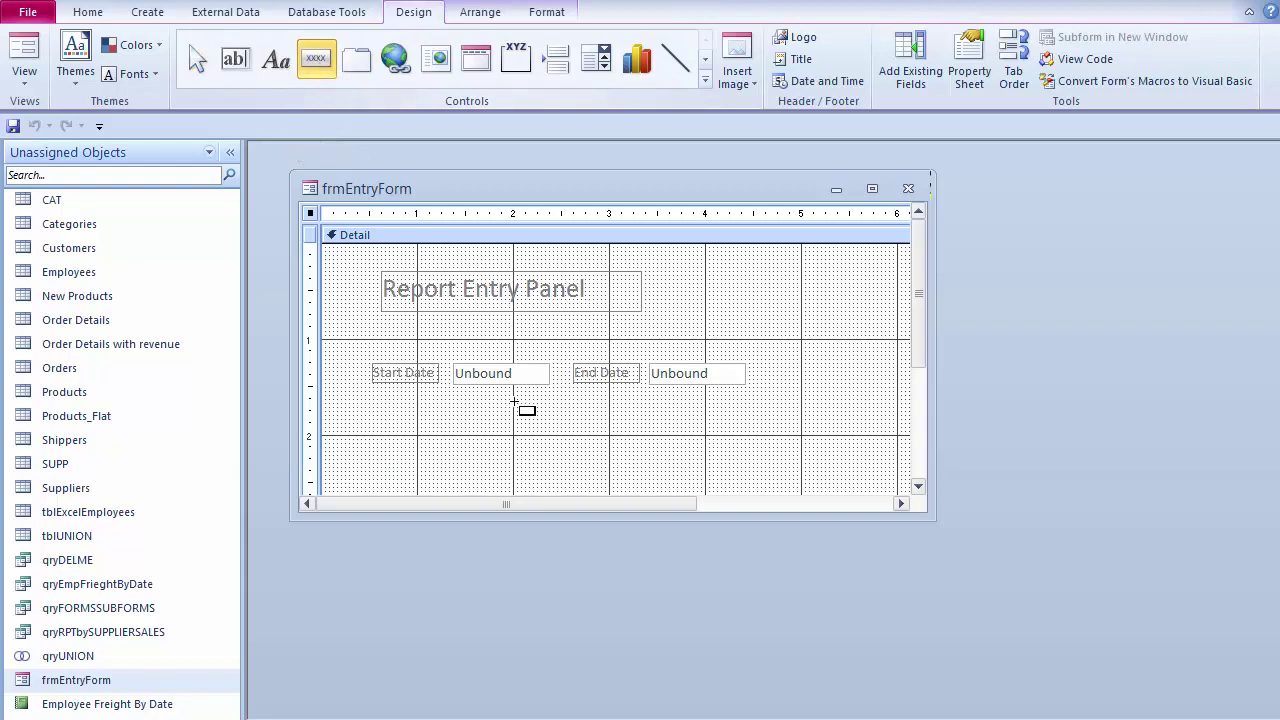
pyautogui.click(570, 423)
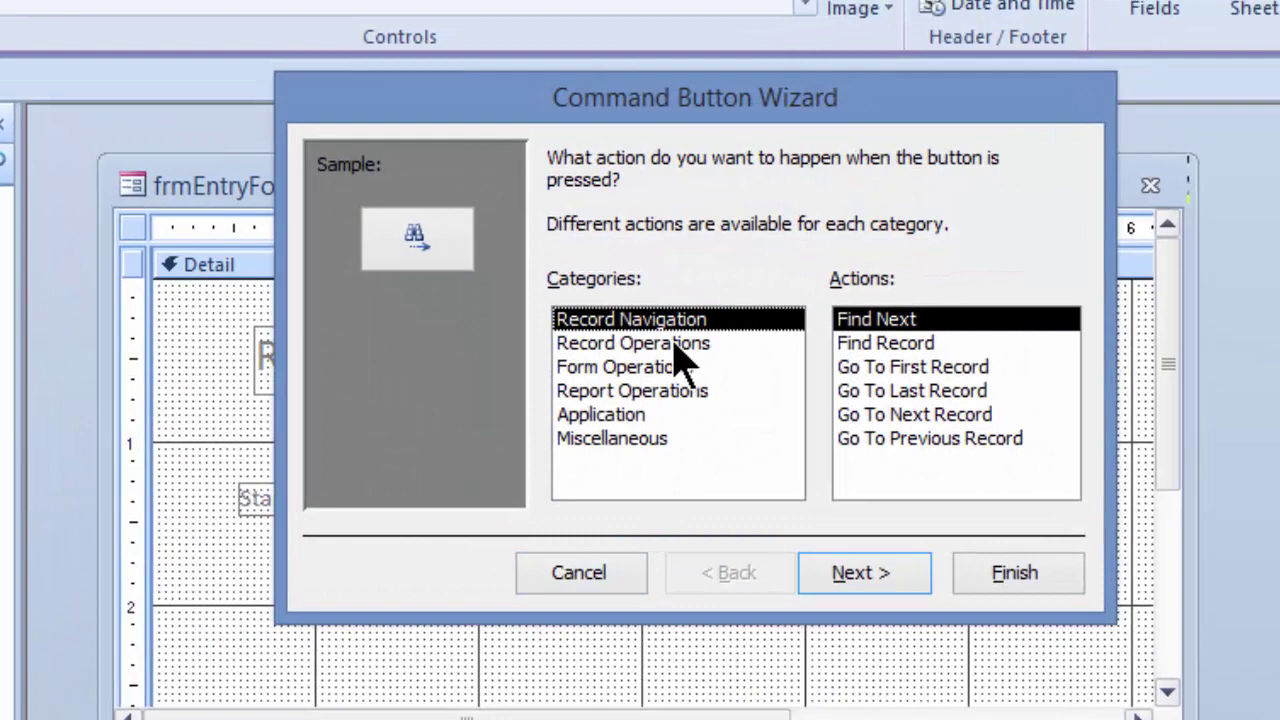
# Set the button's action to Report Operations > Open Report for Employee Freight By Date
pyautogui.click(666, 392)
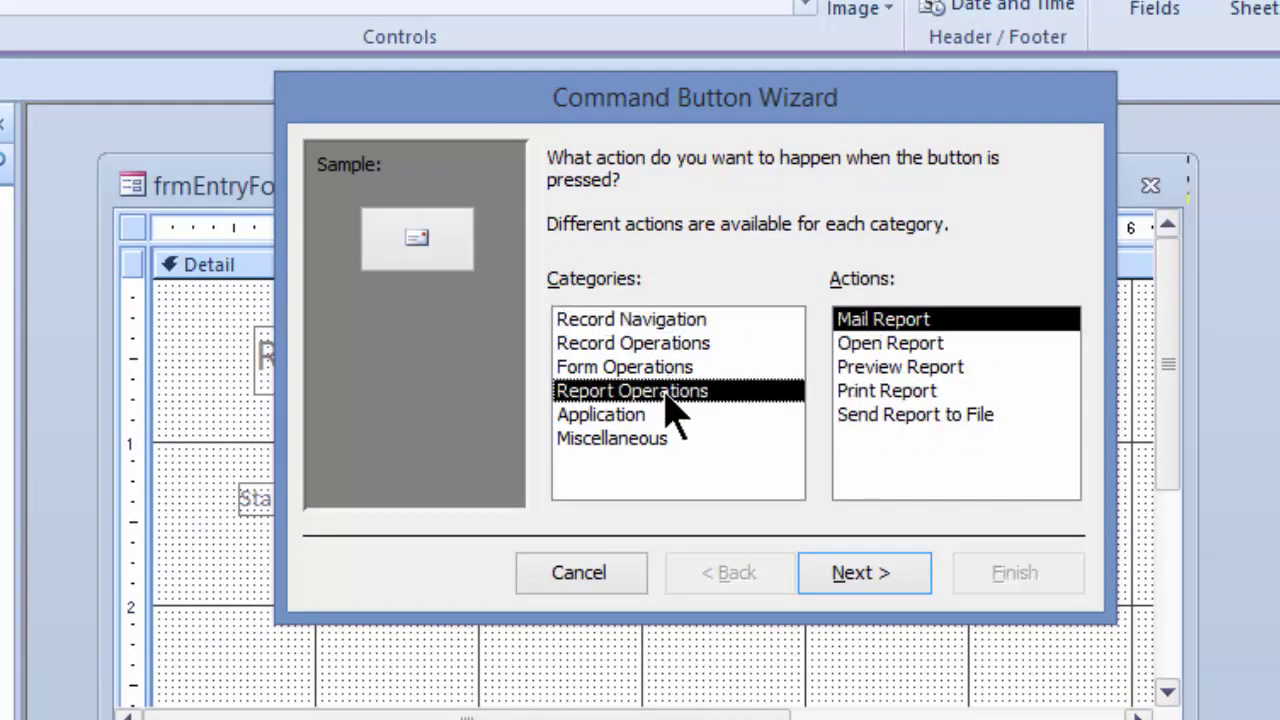
pyautogui.click(900, 343)
pyautogui.click(860, 578)
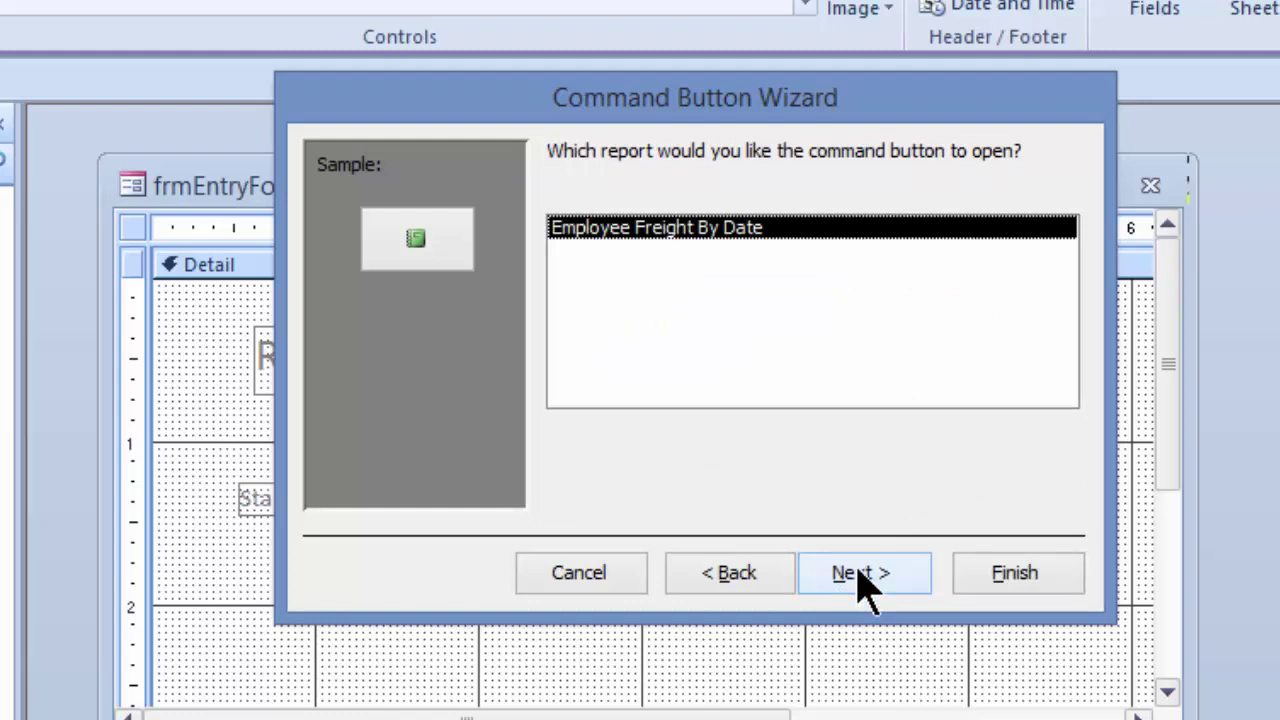
pyautogui.click(858, 588)
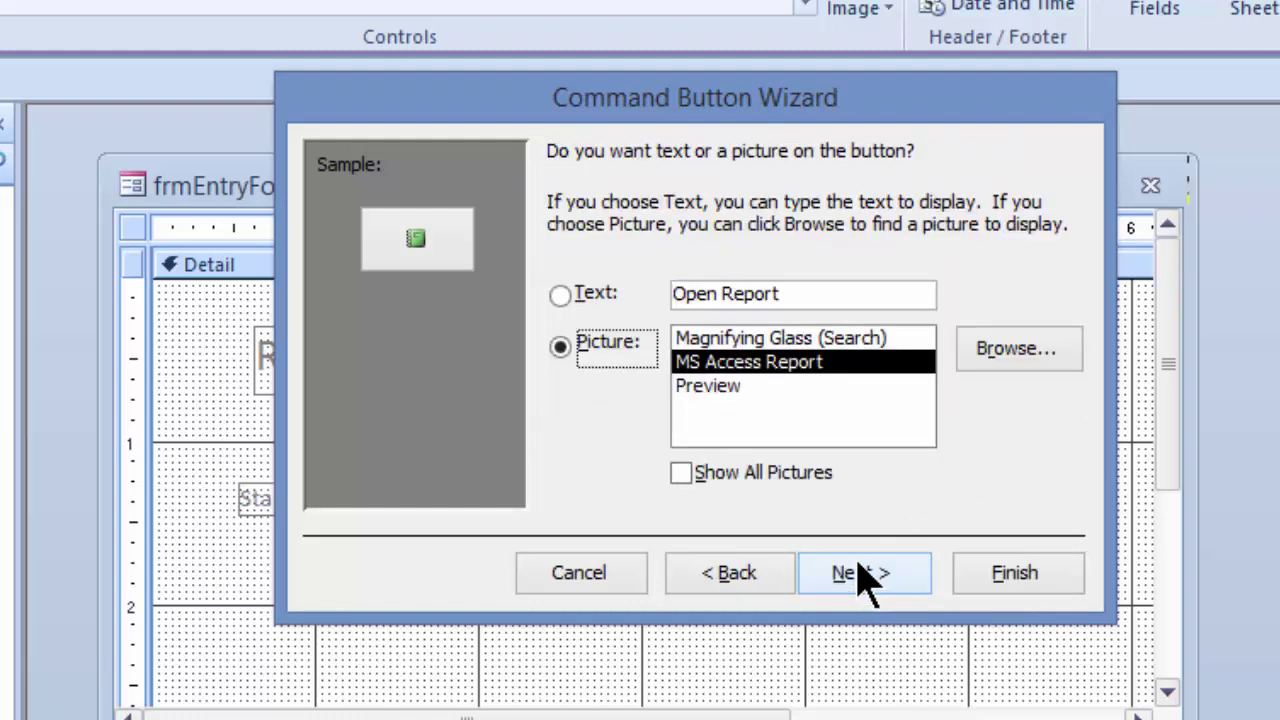
# Give the button the text caption 'View Freight By Date' and finish the wizard
pyautogui.click(560, 295)
pyautogui.moveTo(797, 290); pyautogui.dragTo(643, 293)
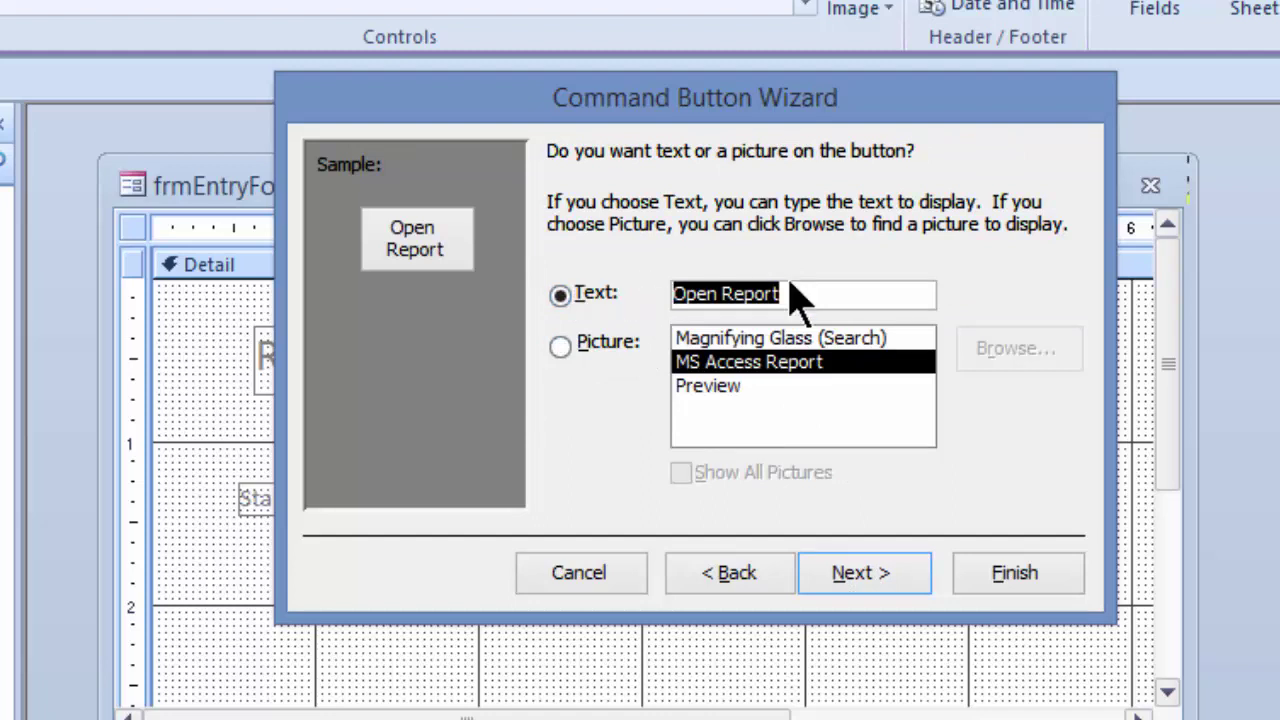
pyautogui.write('View freight By Date')
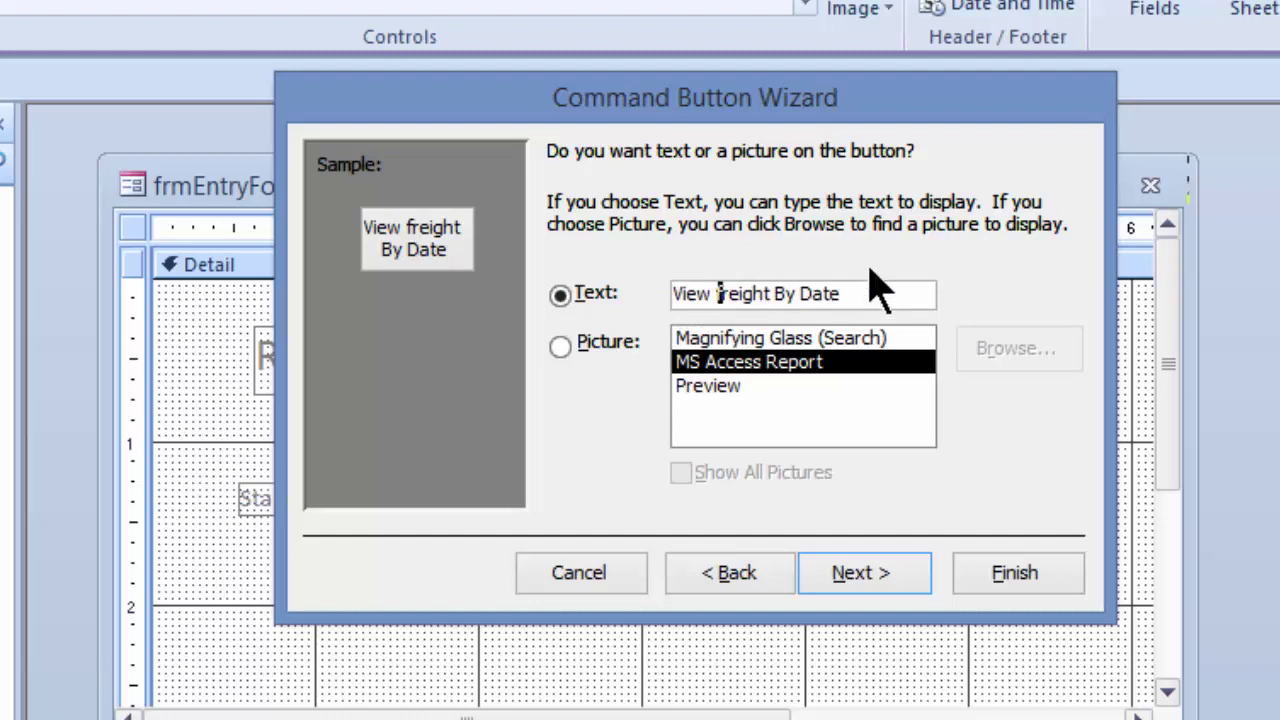
pyautogui.press('Delete')
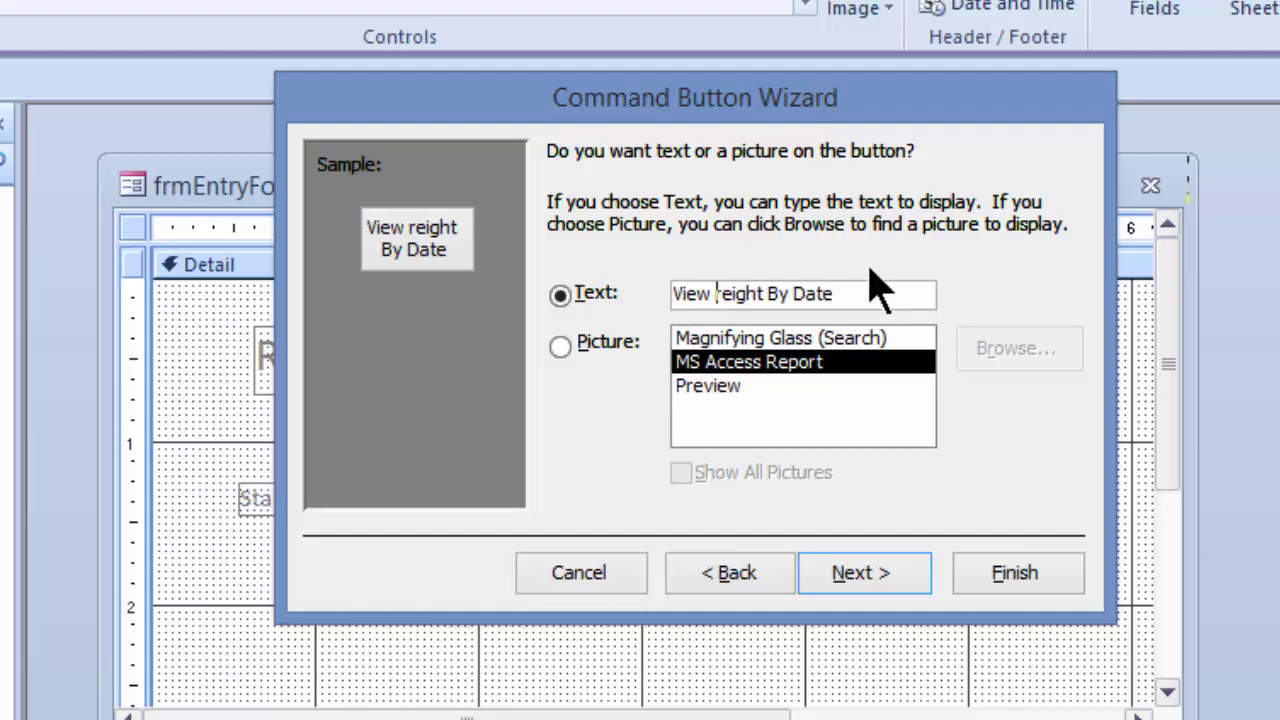
pyautogui.write('F')
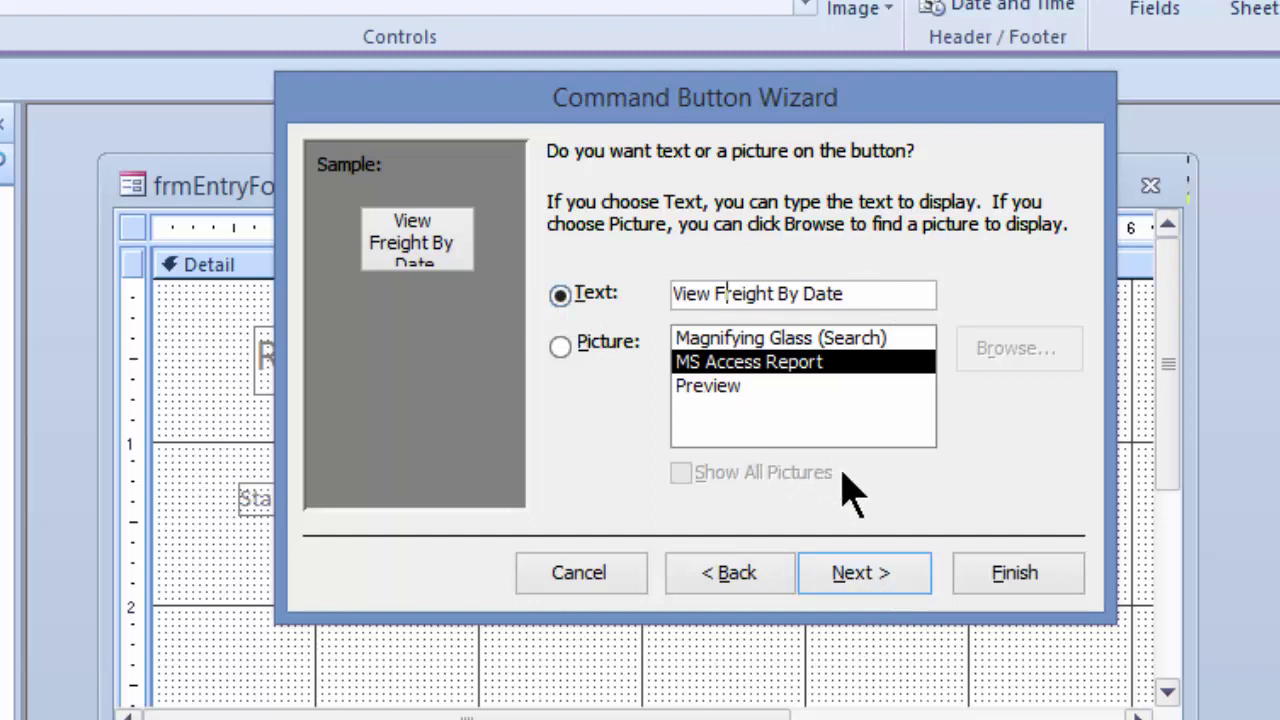
pyautogui.click(872, 586)
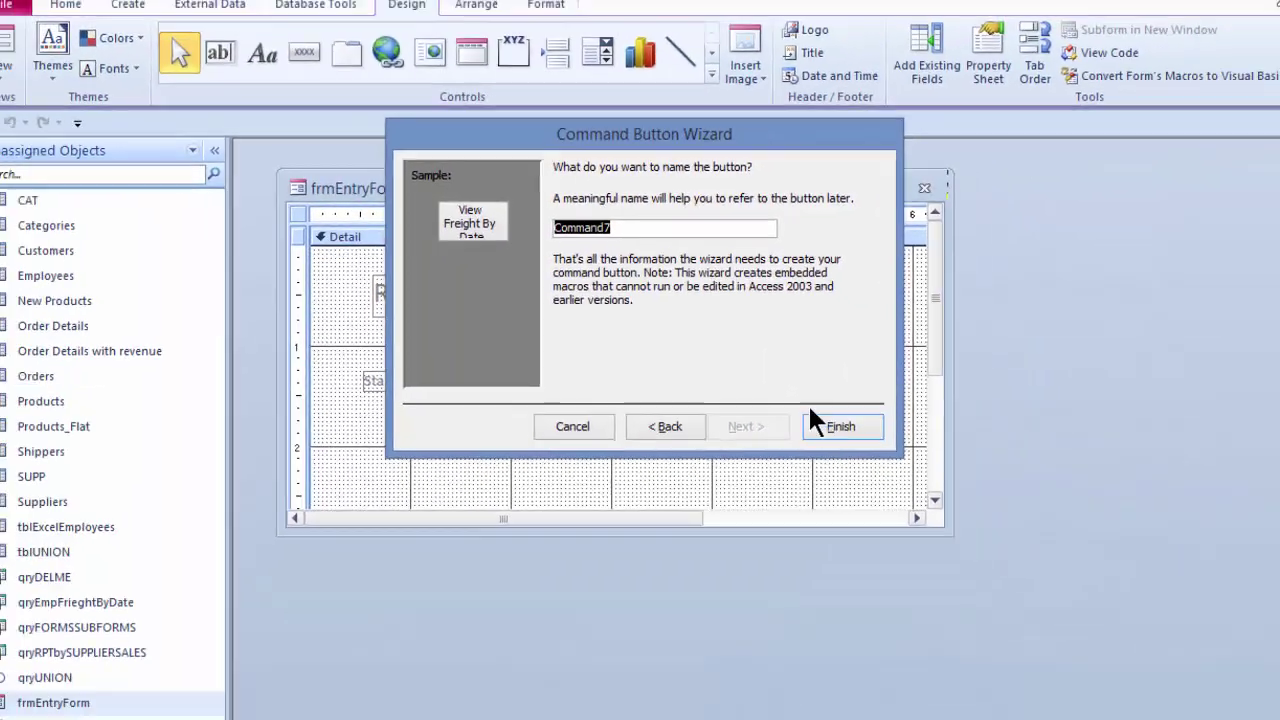
pyautogui.click(1006, 566)
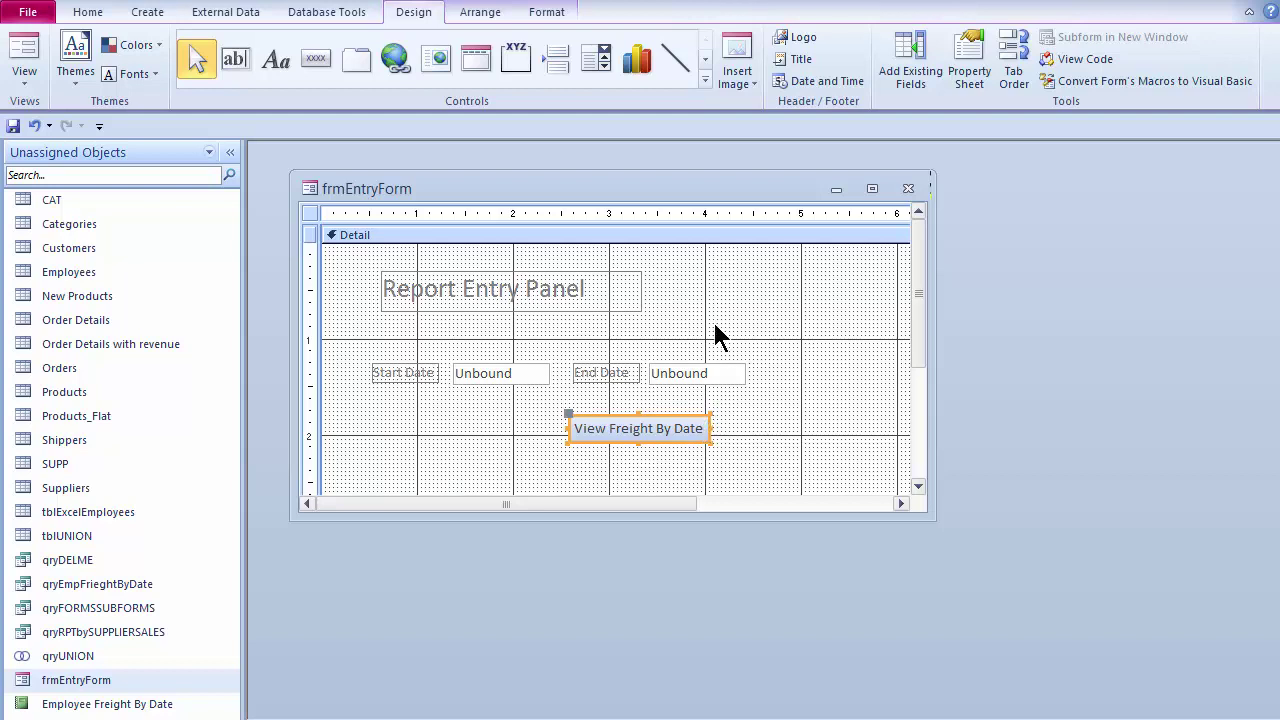
# In Form View, test View Freight By Date with no dates, getting an empty report with zero totals
pyautogui.rightClick(642, 189)
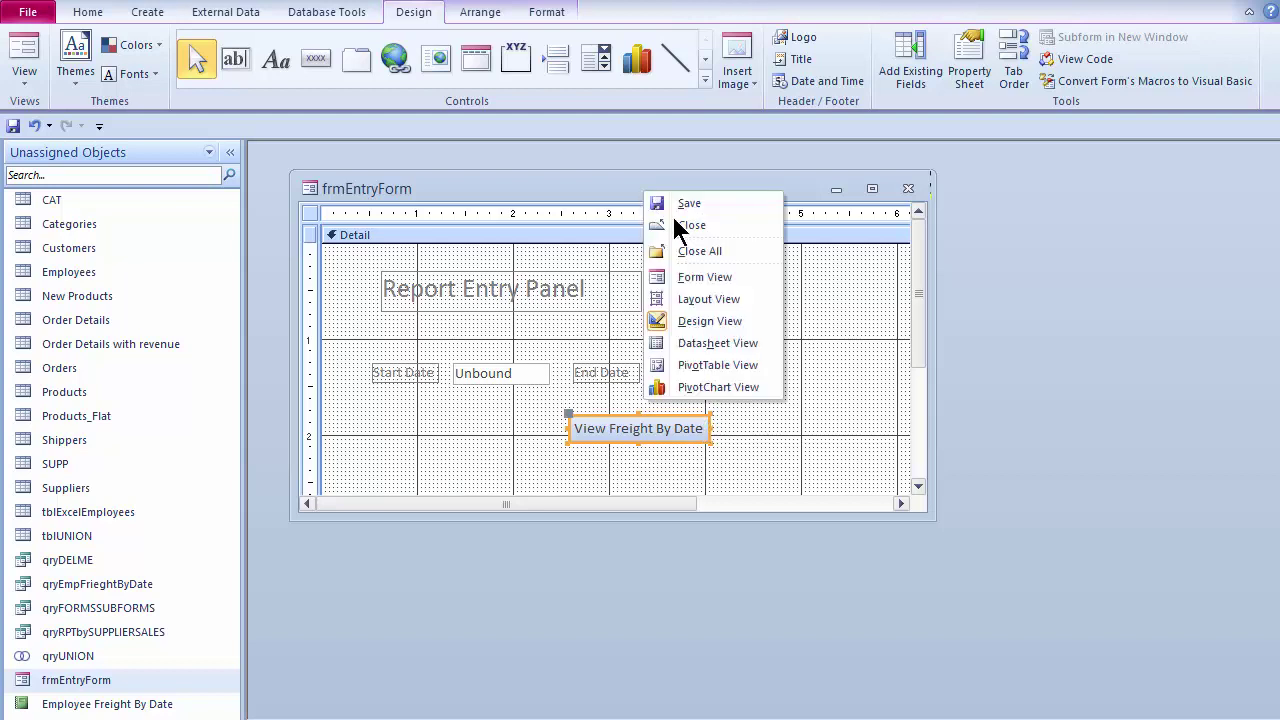
pyautogui.click(705, 280)
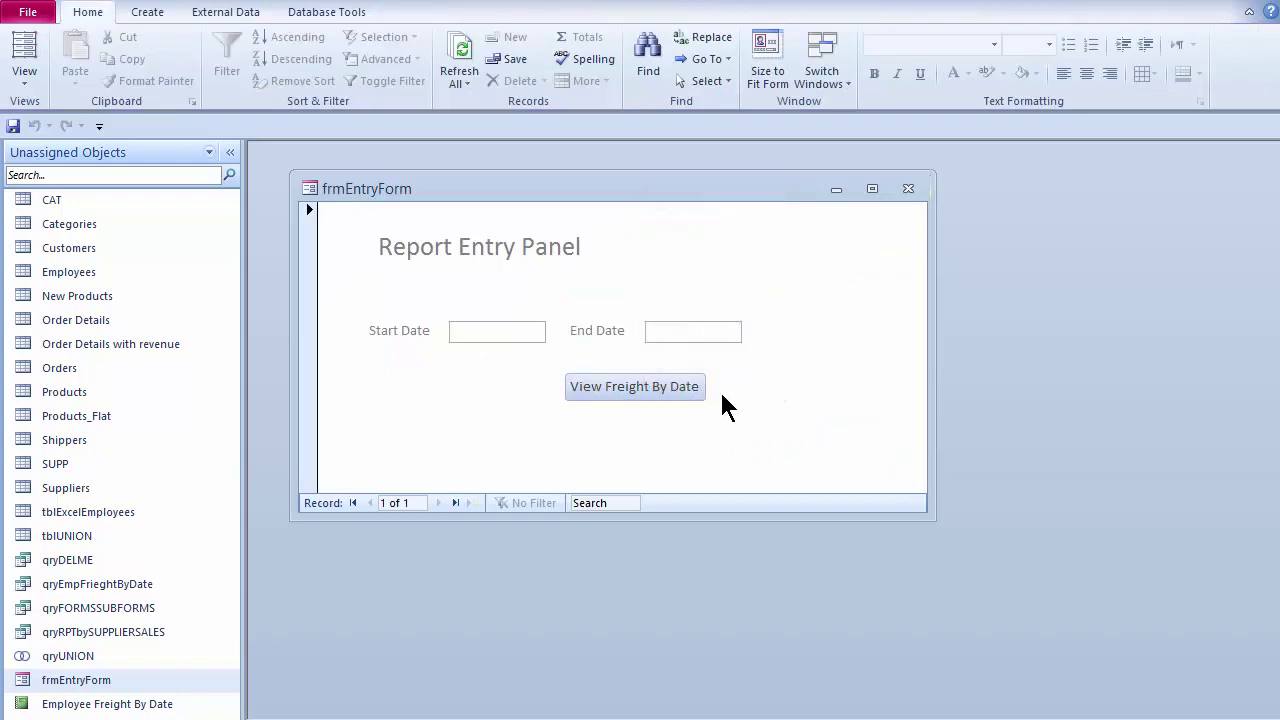
pyautogui.click(640, 392)
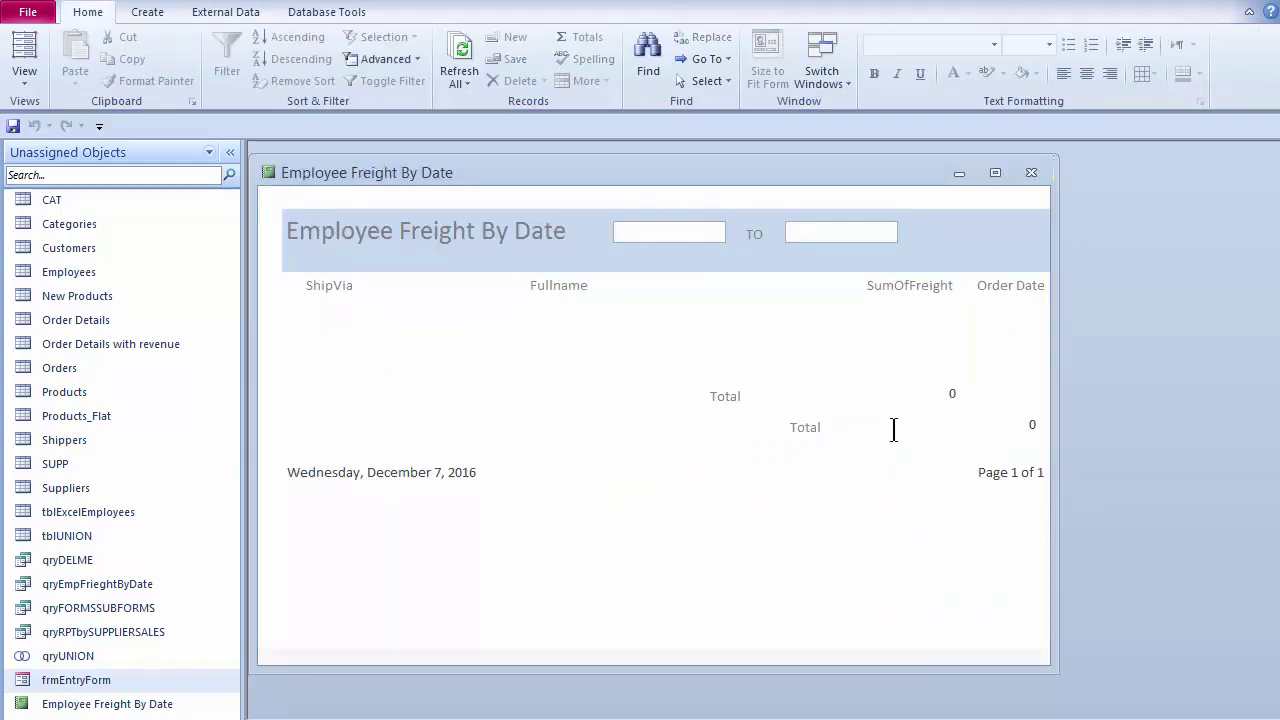
# Enter Start Date 1/1/1997 and End Date 2/1/1997, view the filtered report, then close it
pyautogui.click(1029, 171)
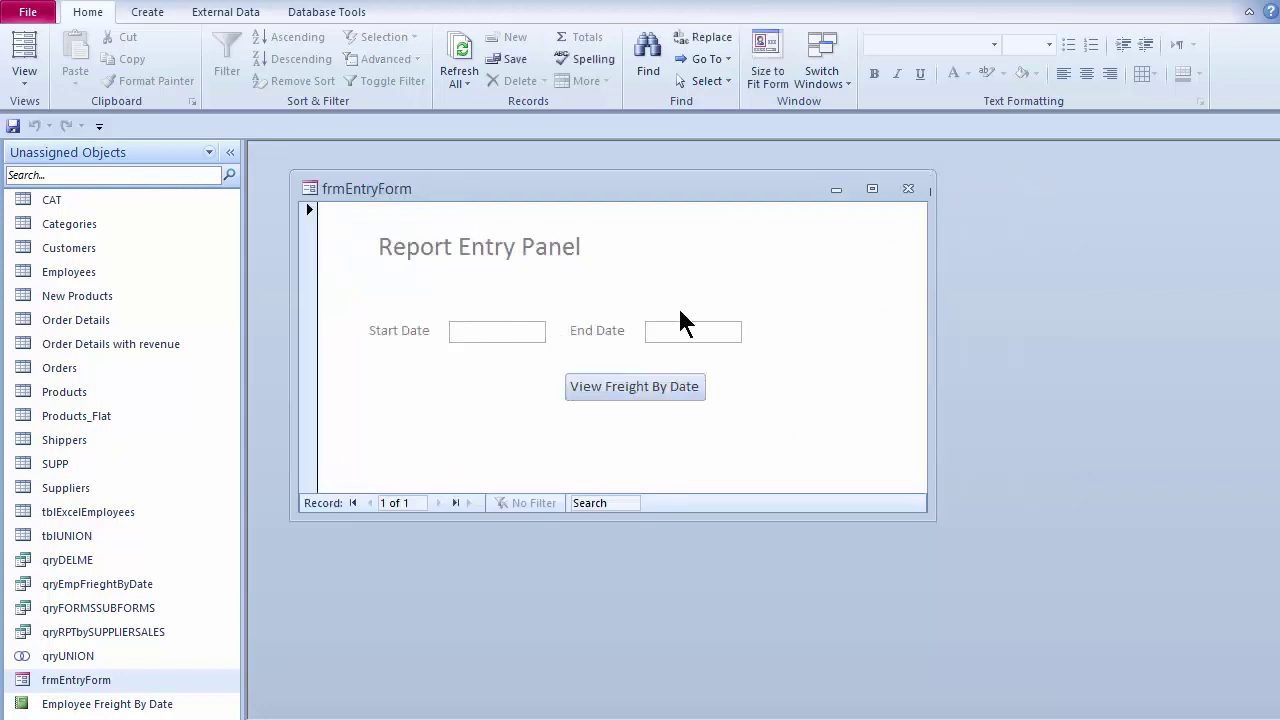
pyautogui.write('1/1/1997')
pyautogui.press('Tab')
pyautogui.write('2/1/1997')
pyautogui.click(636, 390)
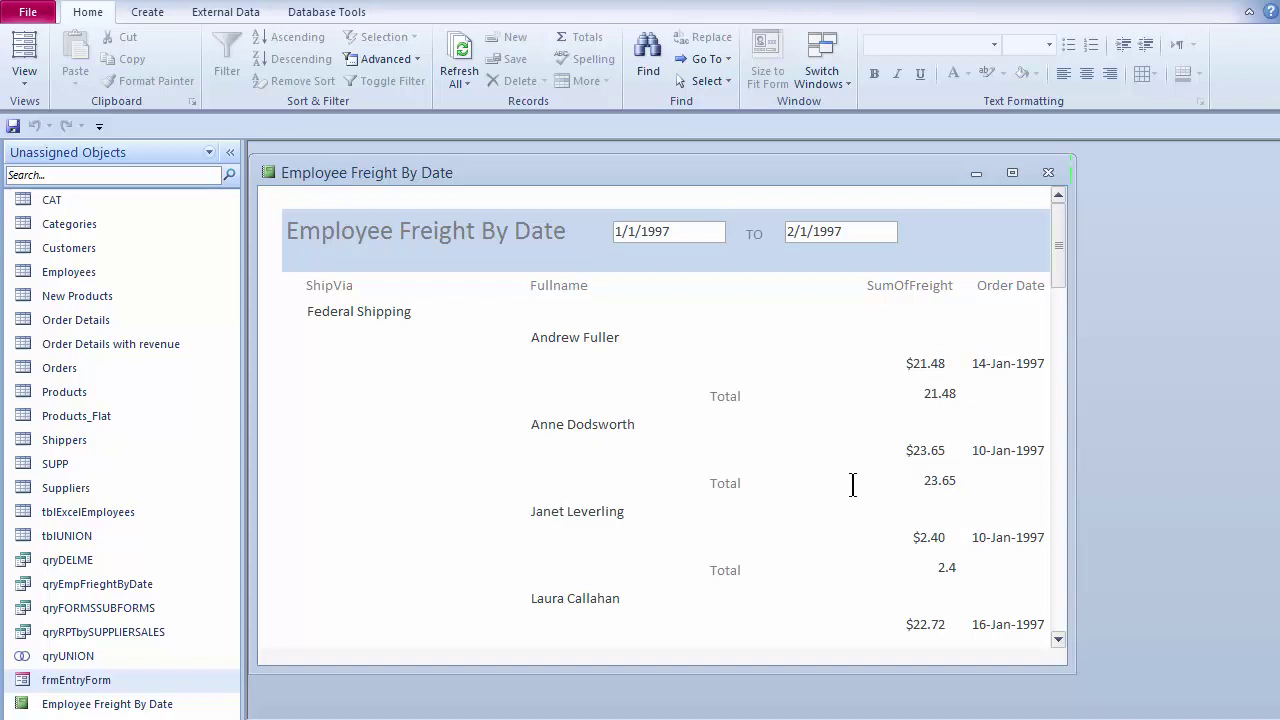
pyautogui.hotkey('ctrl', 'F4')
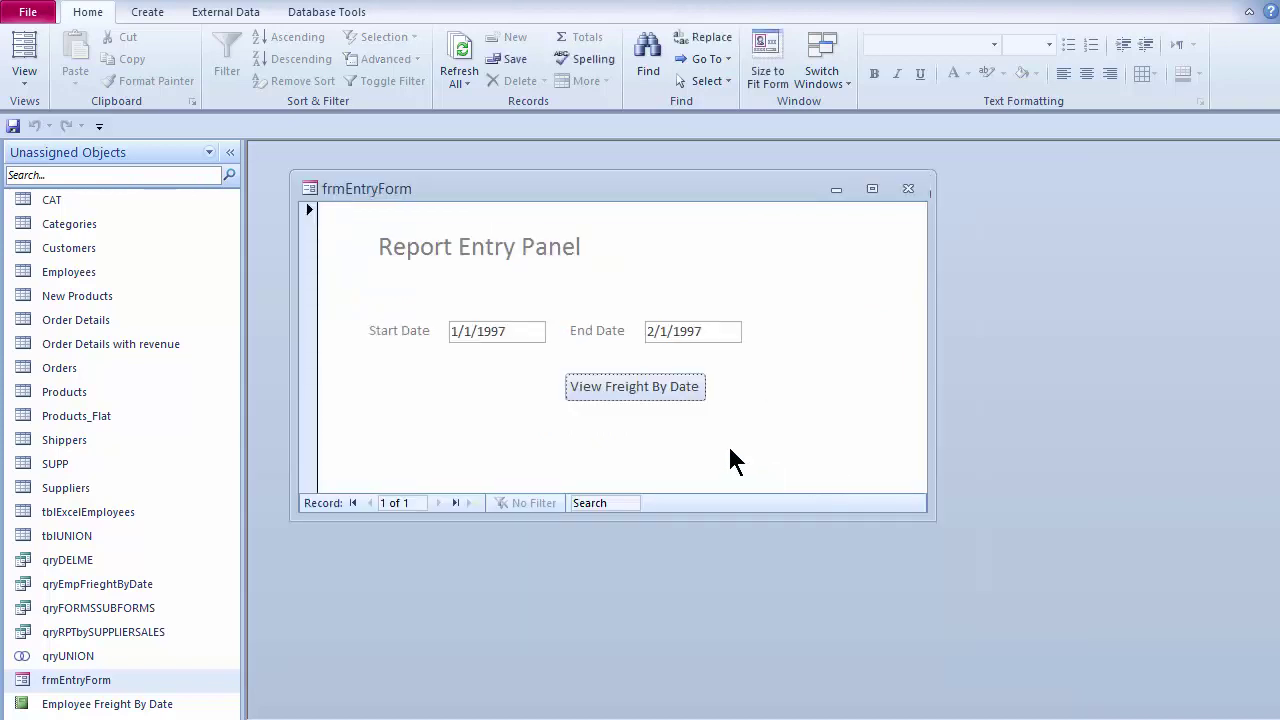
# Return the form to Design View and show the button's Event properties in the Property Sheet
pyautogui.rightClick(703, 190)
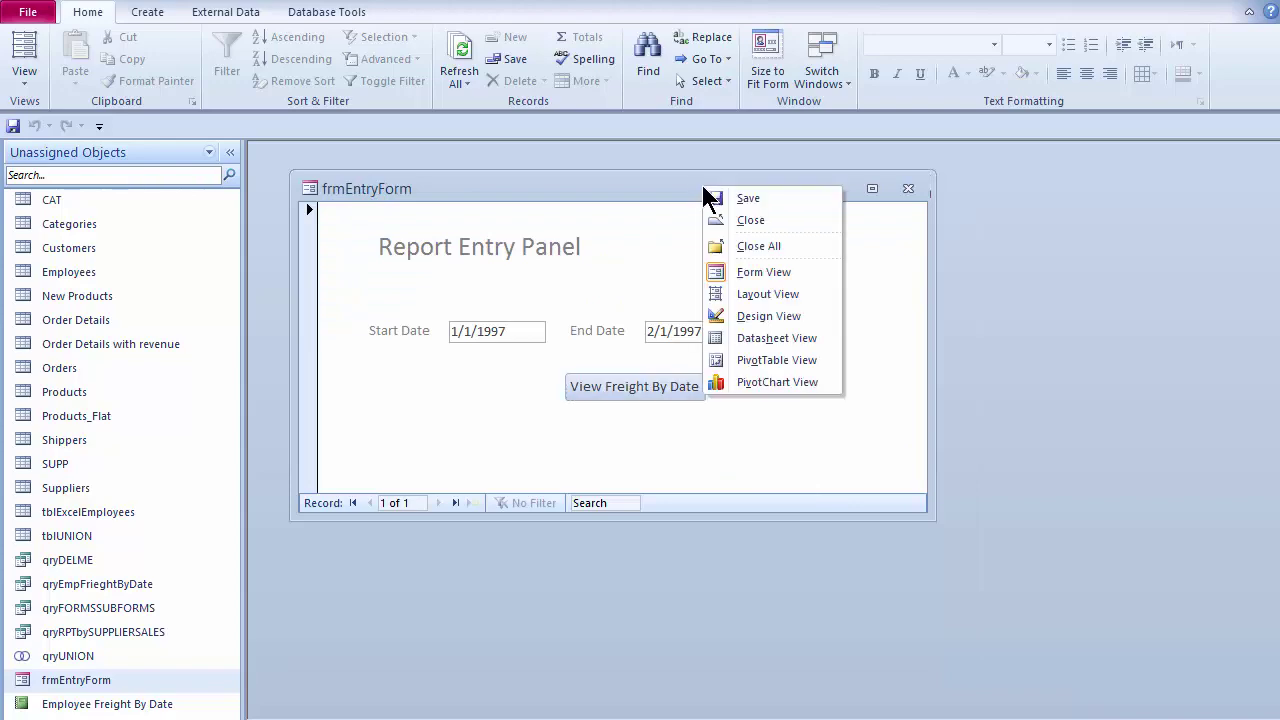
pyautogui.click(756, 316)
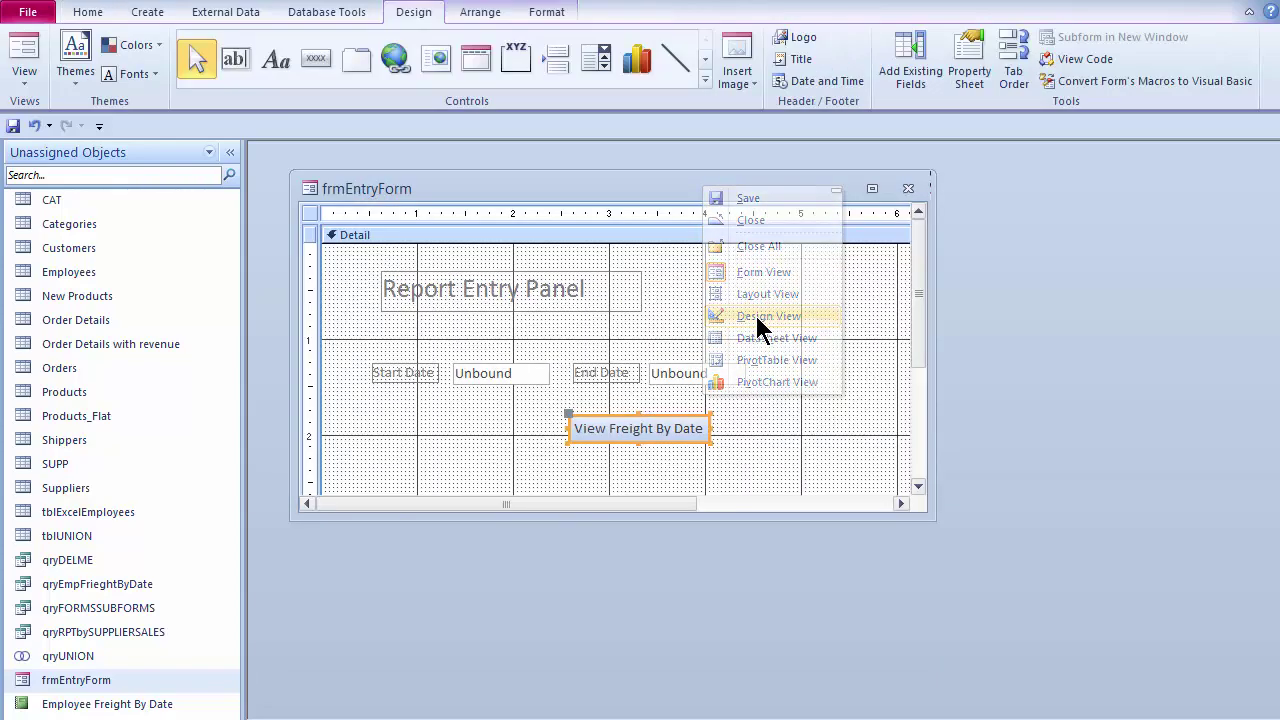
pyautogui.doubleClick(679, 445)
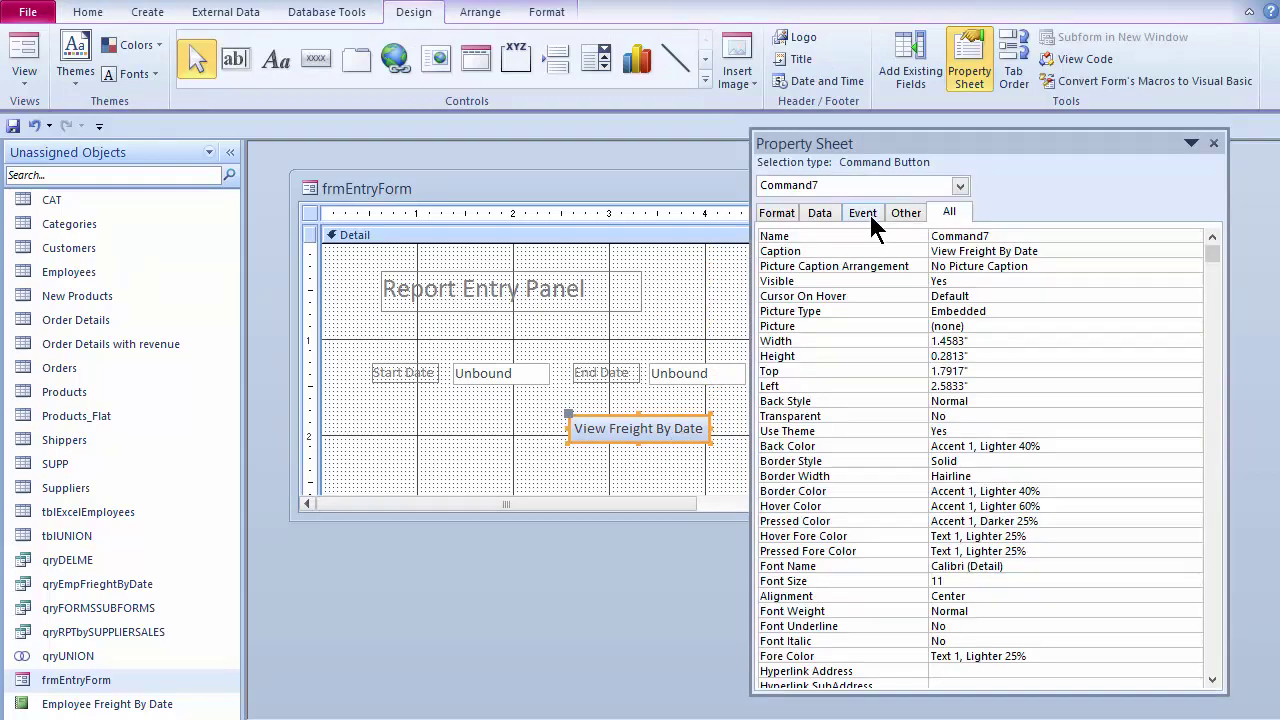
pyautogui.click(866, 216)
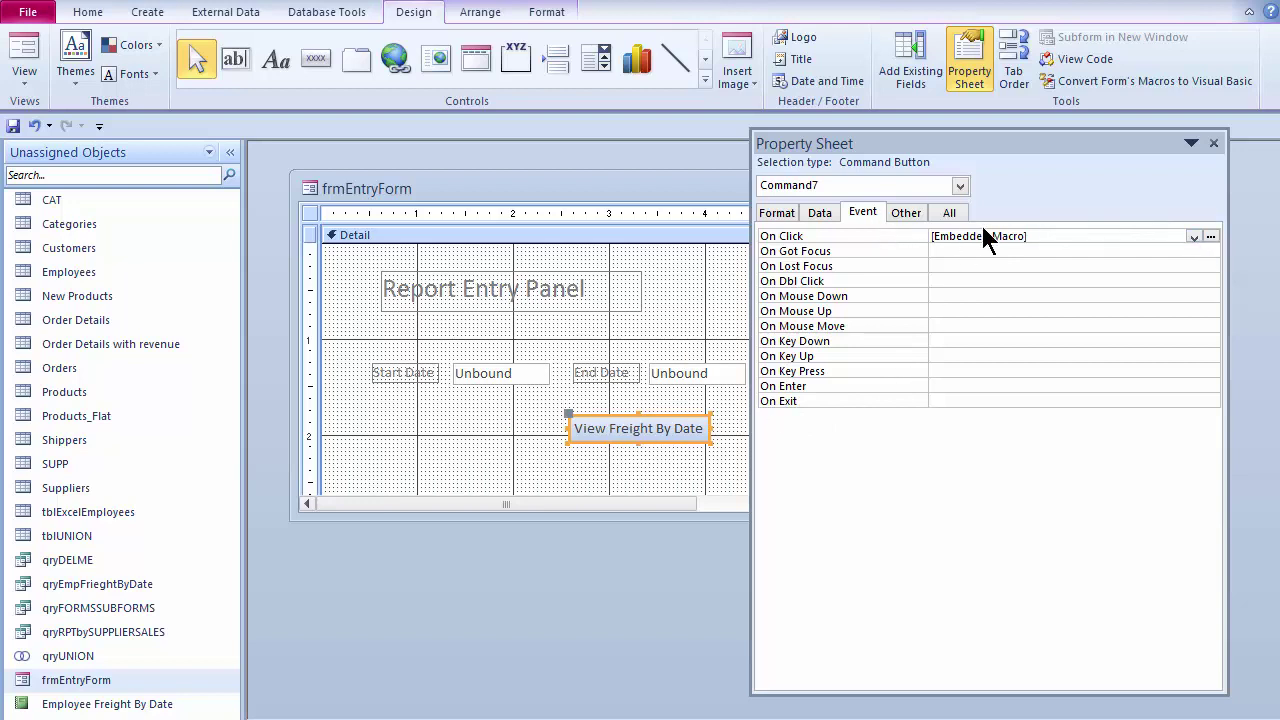
# Open the button's embedded On Click macro and view the OpenReport description under Database Objects
pyautogui.click(1211, 236)
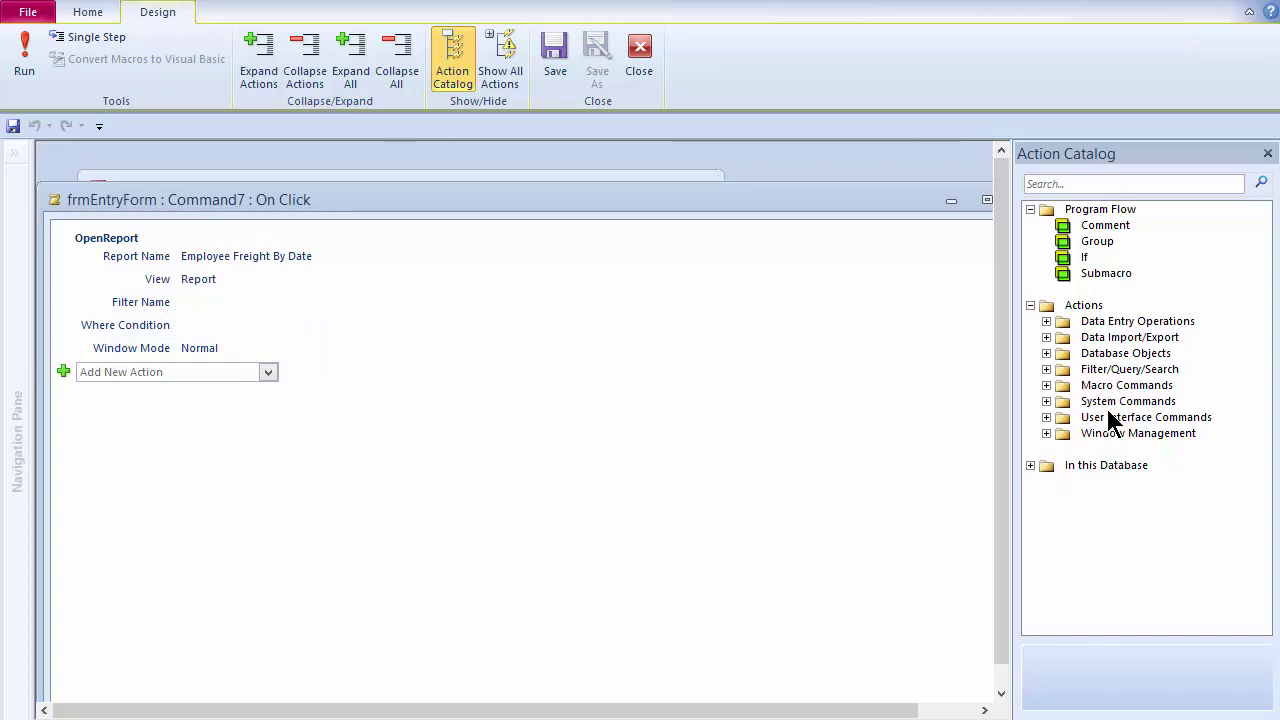
pyautogui.click(1047, 354)
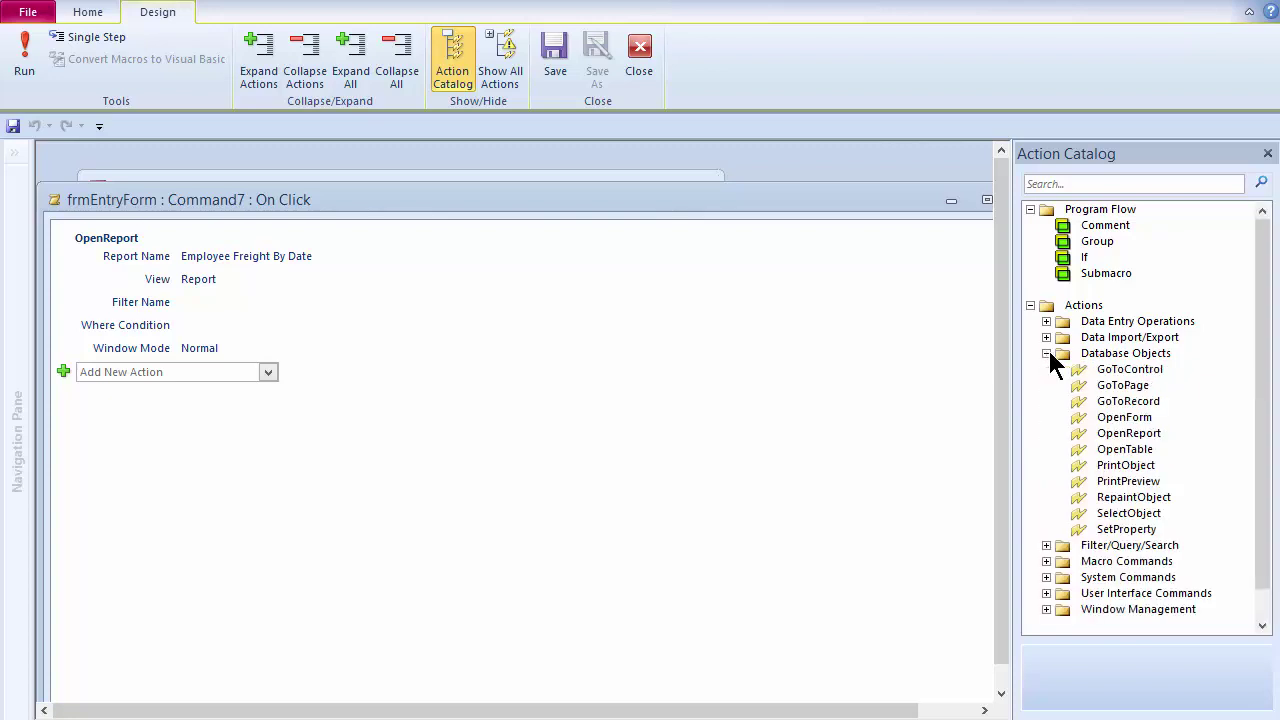
pyautogui.click(1124, 433)
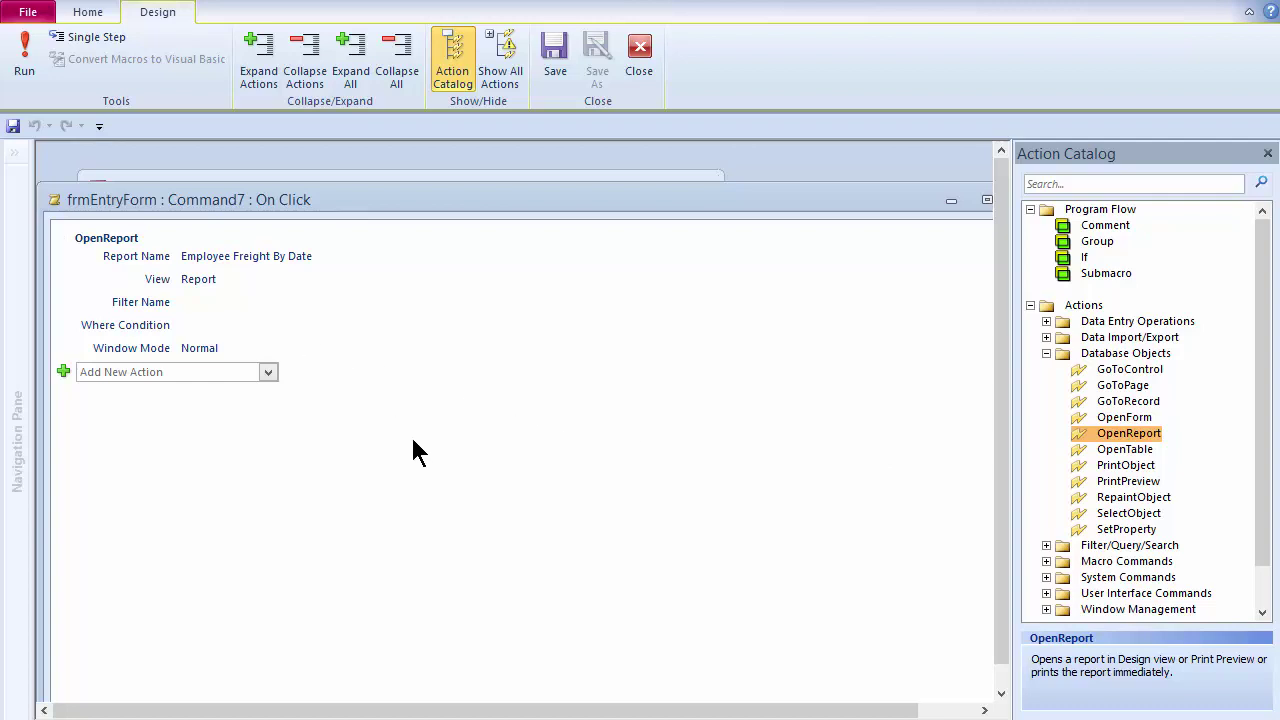
# Close the Action Catalog, the On Click macro window and the Property Sheet
pyautogui.click(1267, 153)
pyautogui.click(1023, 200)
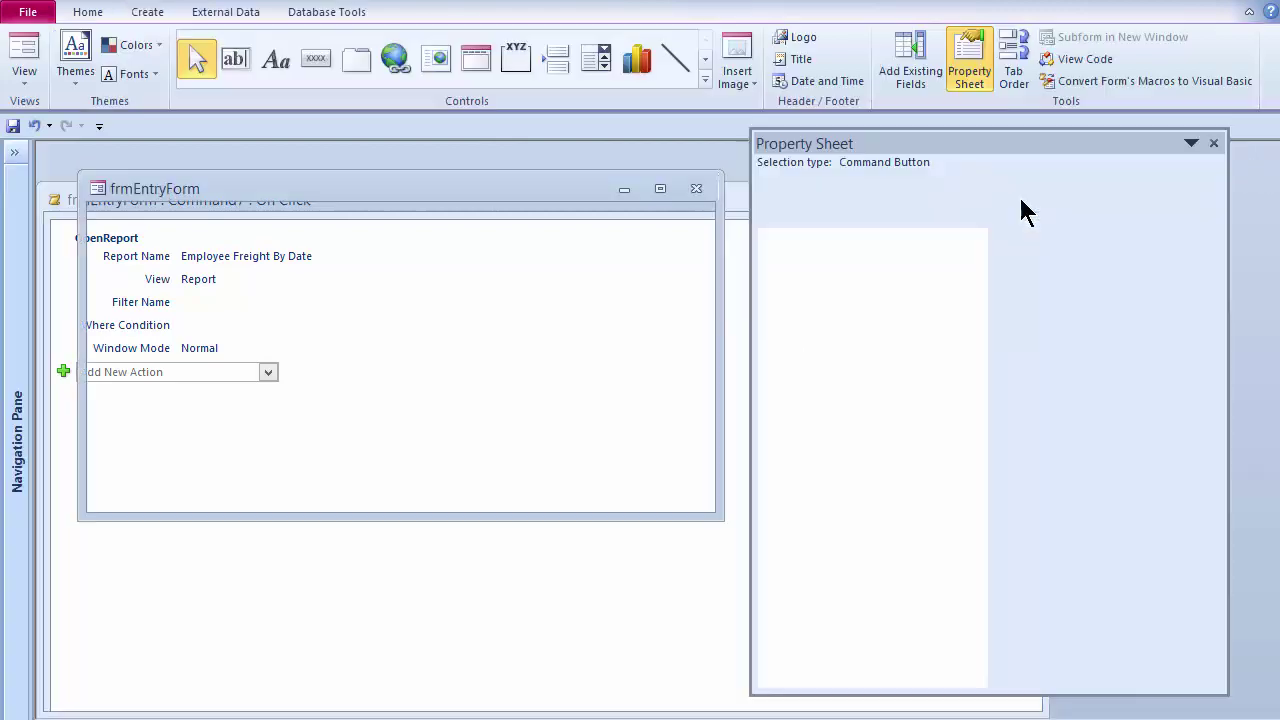
pyautogui.click(1212, 139)
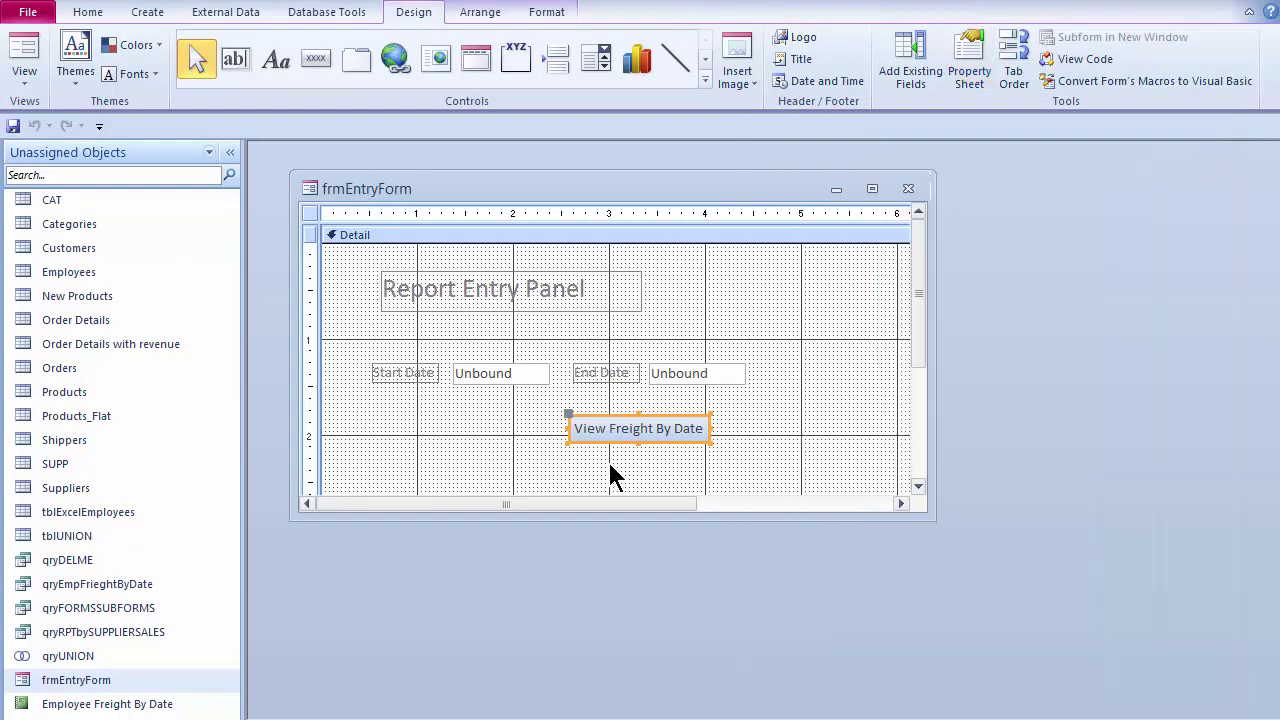